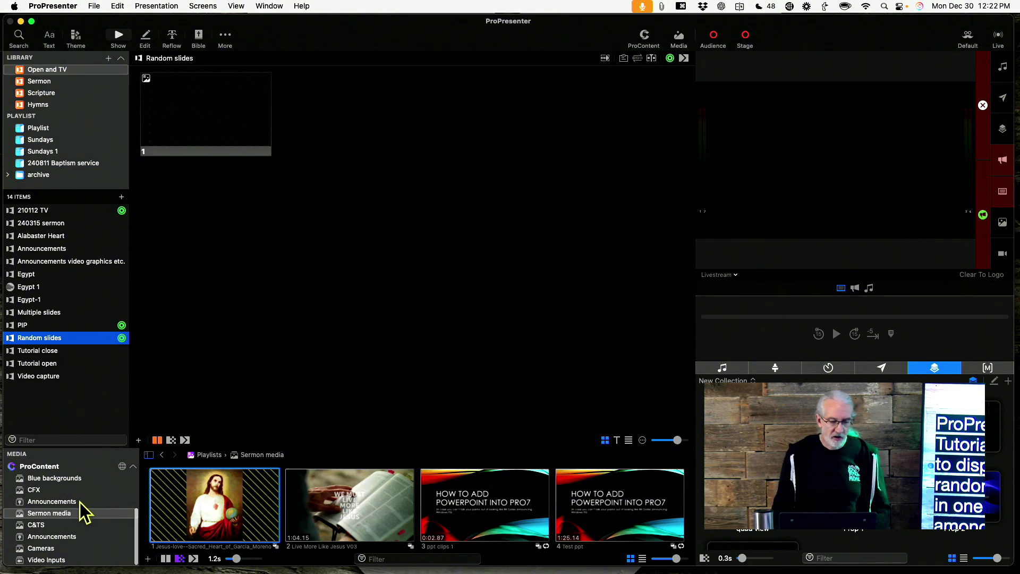
Step: Open the Announcements media playlist with the Easter image and move it above Blue backgrounds in the playlist list
left_click(68, 501)
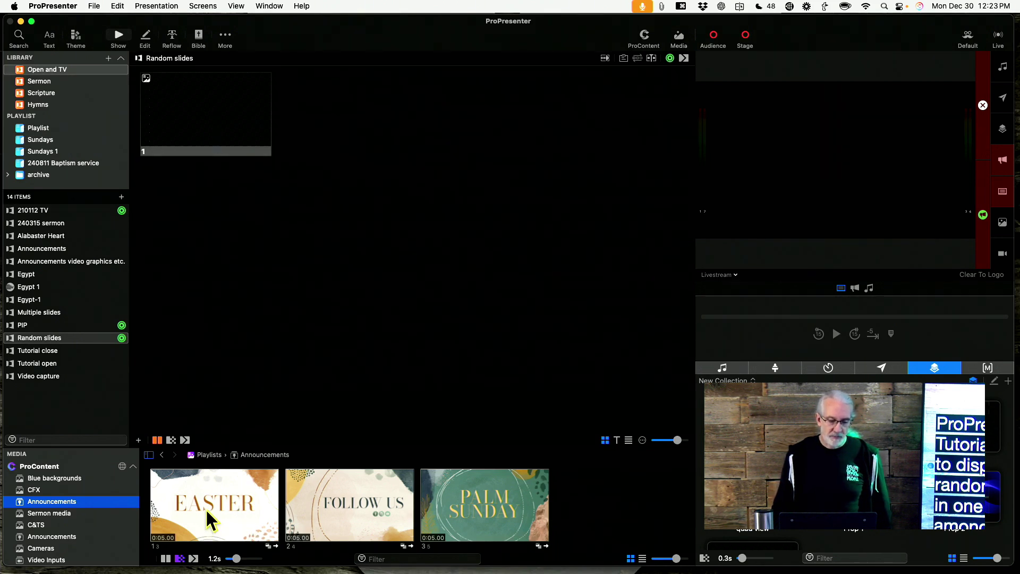
left_click_drag(36, 503, 80, 490)
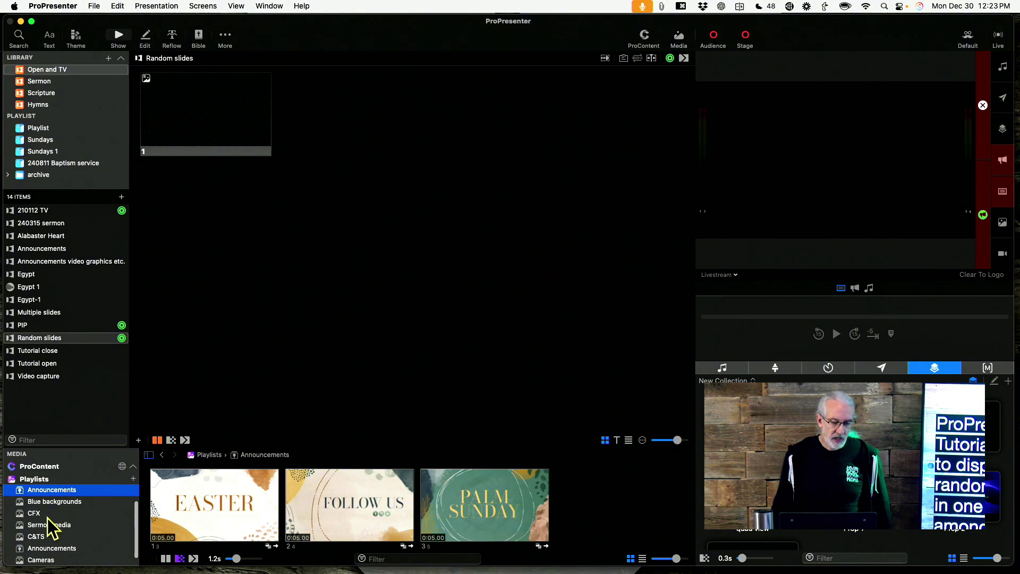
scroll(47, 518, "down", 1)
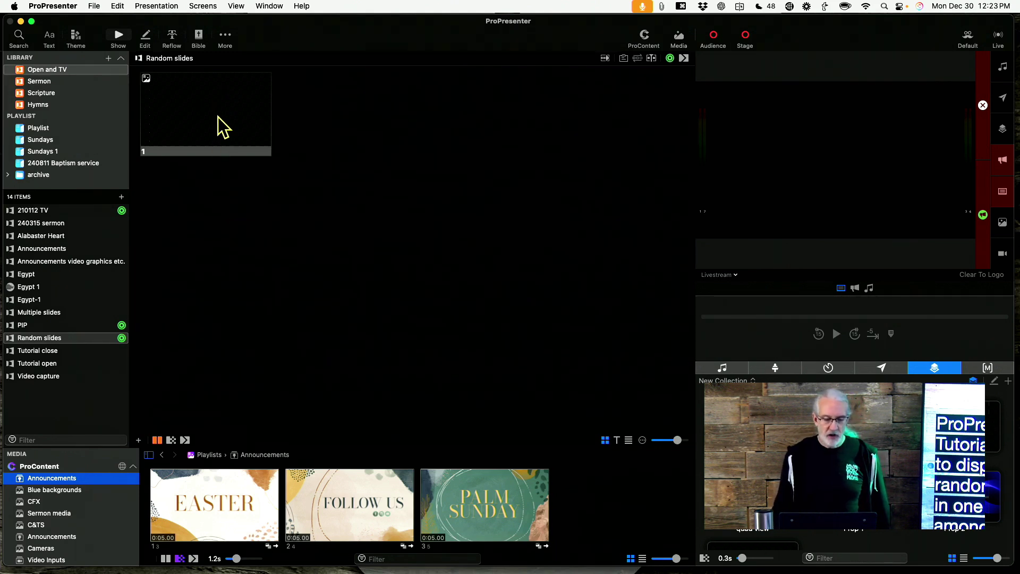
Step: Check the Easter image's Next Cue setting, and trigger the Easter and Follow Us images on the output
right_click(203, 493)
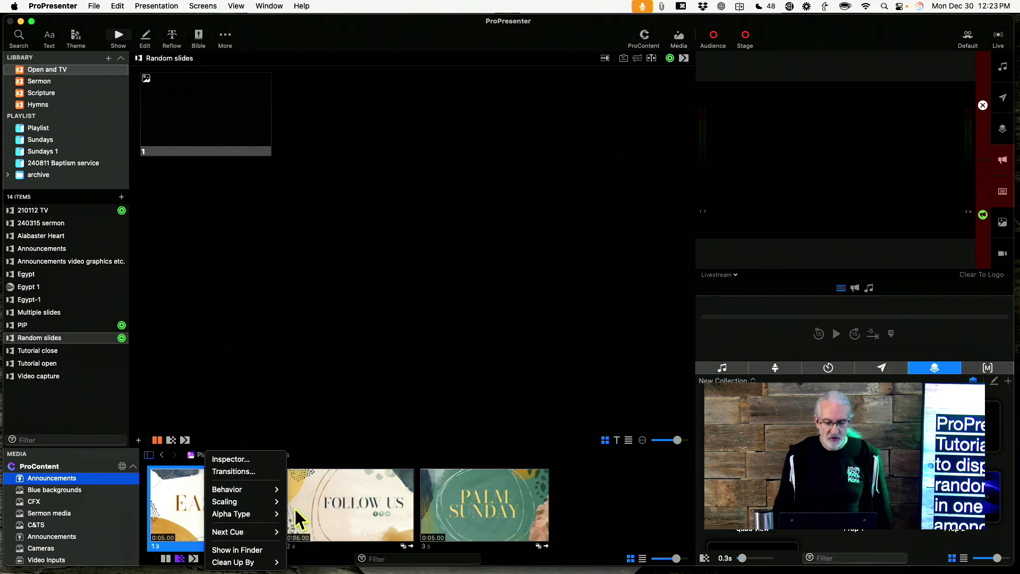
mouse_move(271, 531)
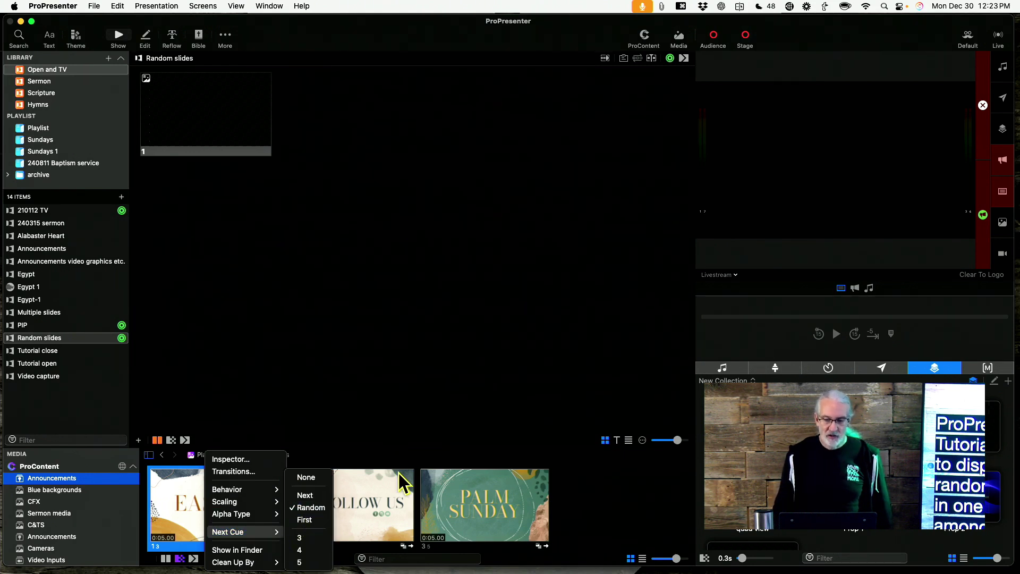
left_click(395, 372)
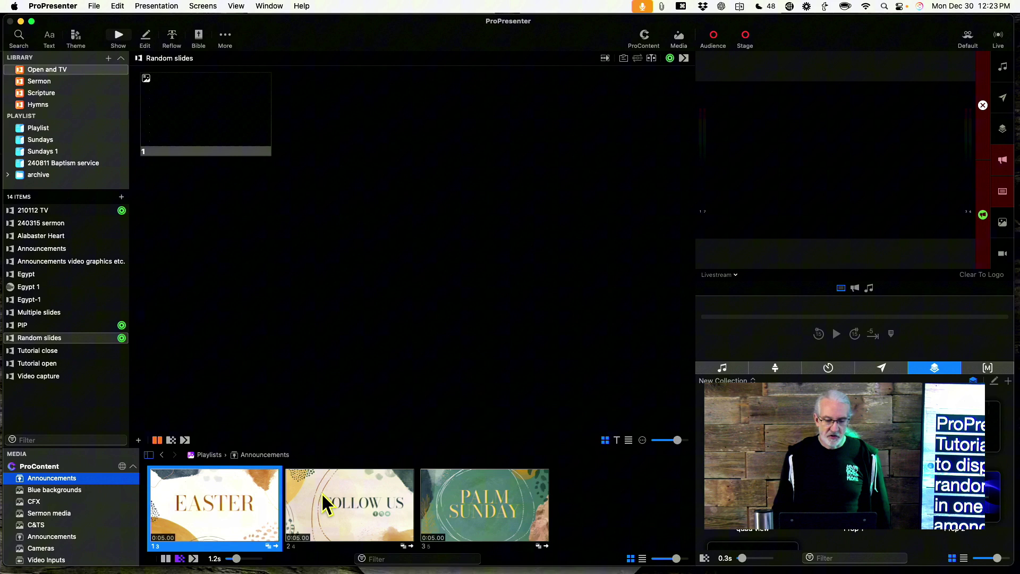
left_click(244, 495)
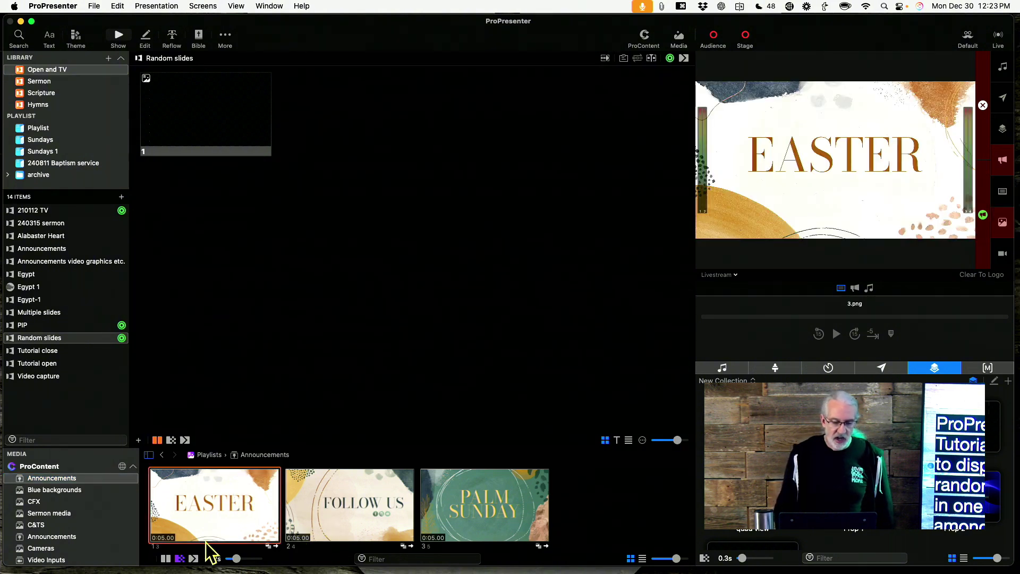
left_click(352, 495)
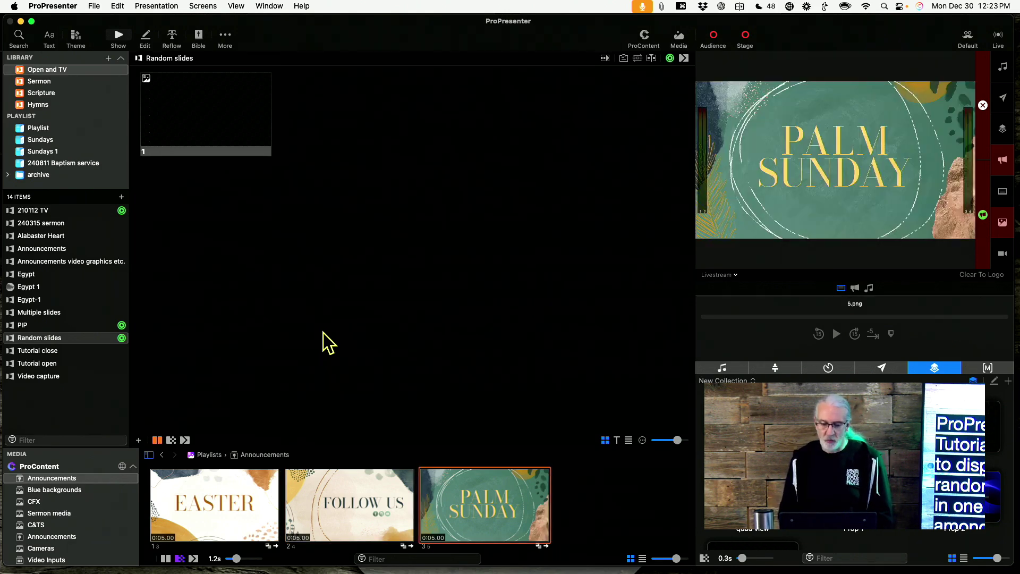
Step: Set the Next Cue of both the Follow Us and Palm Sunday images to Random
right_click(351, 497)
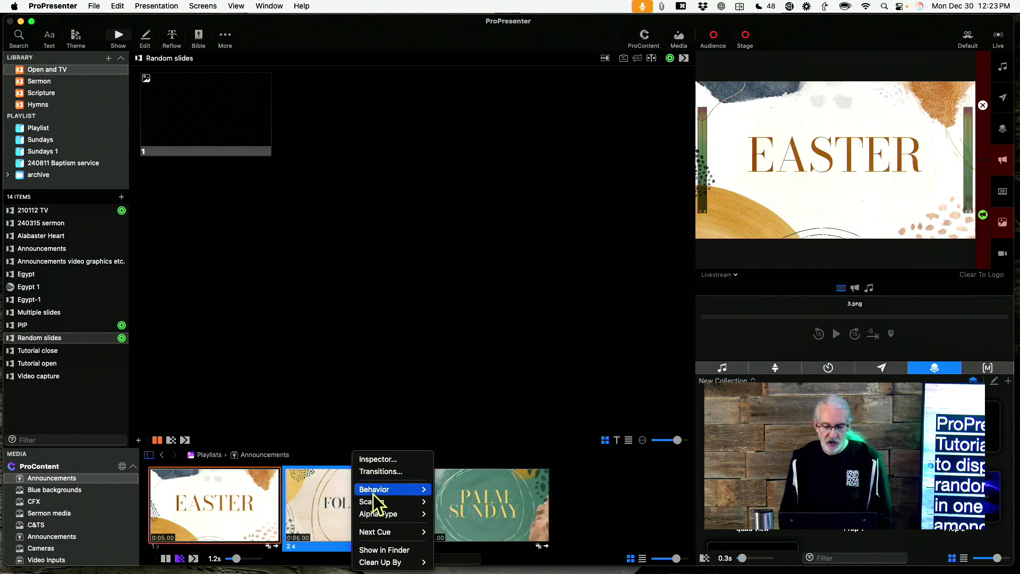
mouse_move(380, 530)
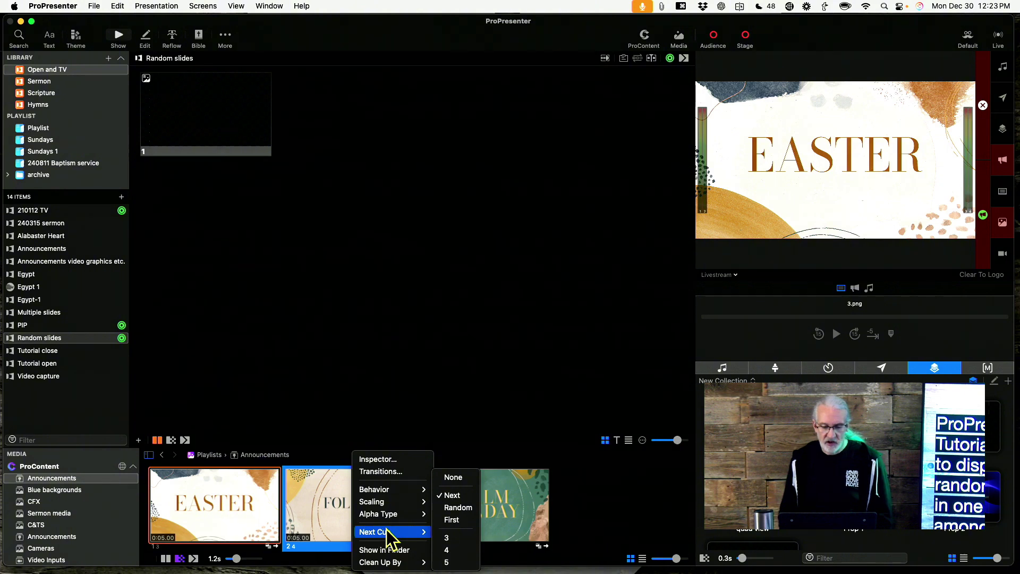
left_click(449, 507)
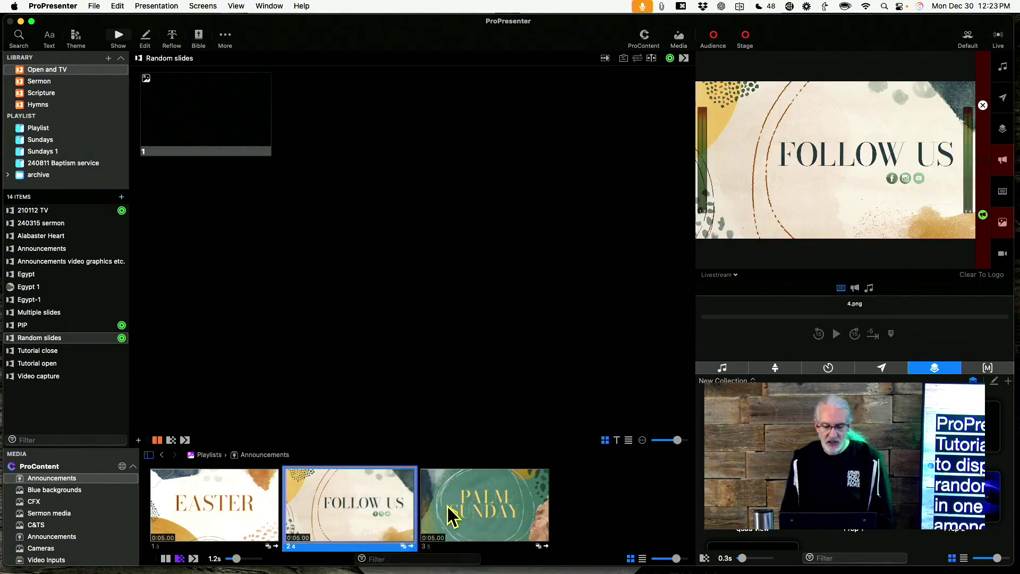
right_click(494, 504)
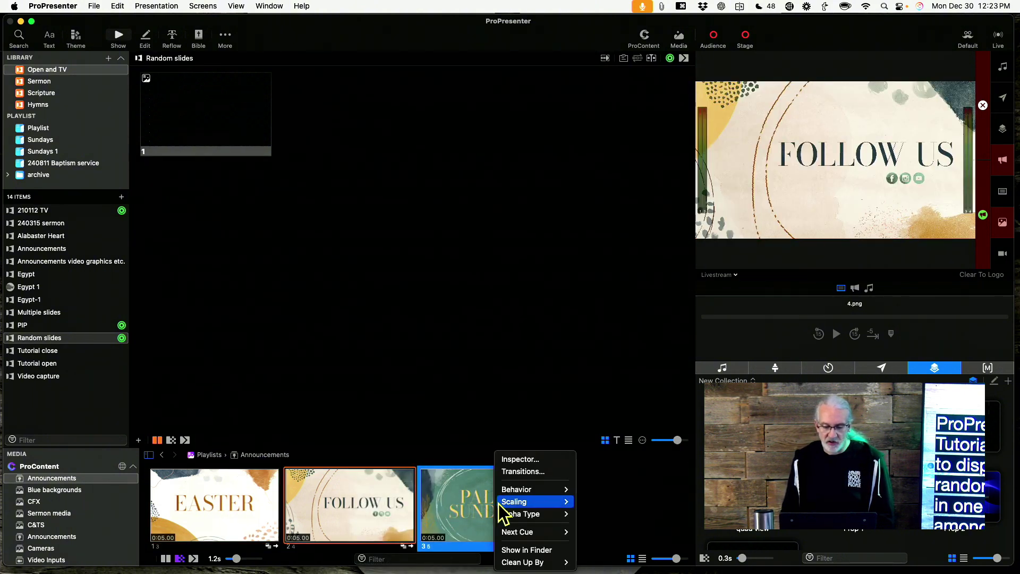
mouse_move(521, 533)
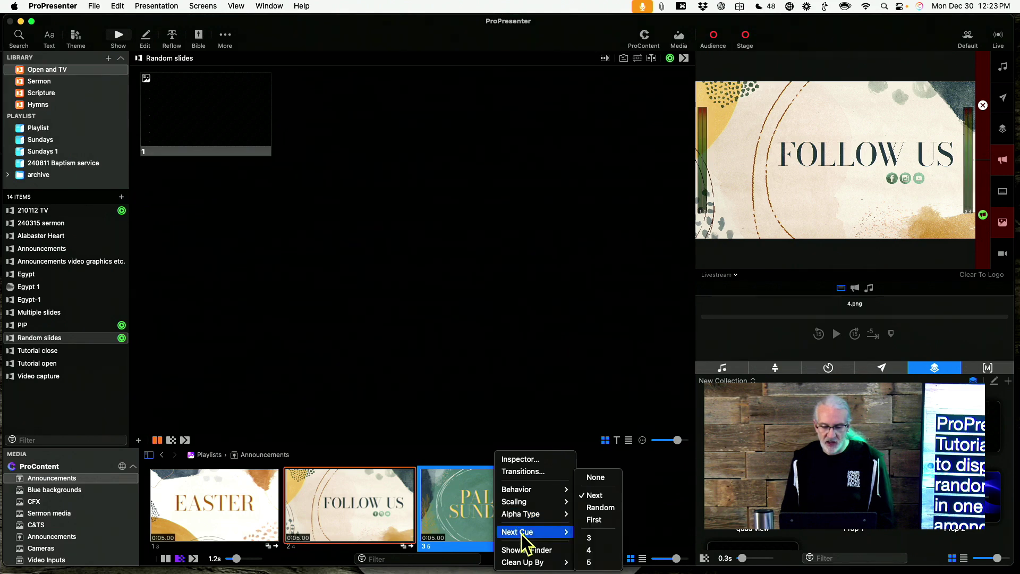
left_click(588, 507)
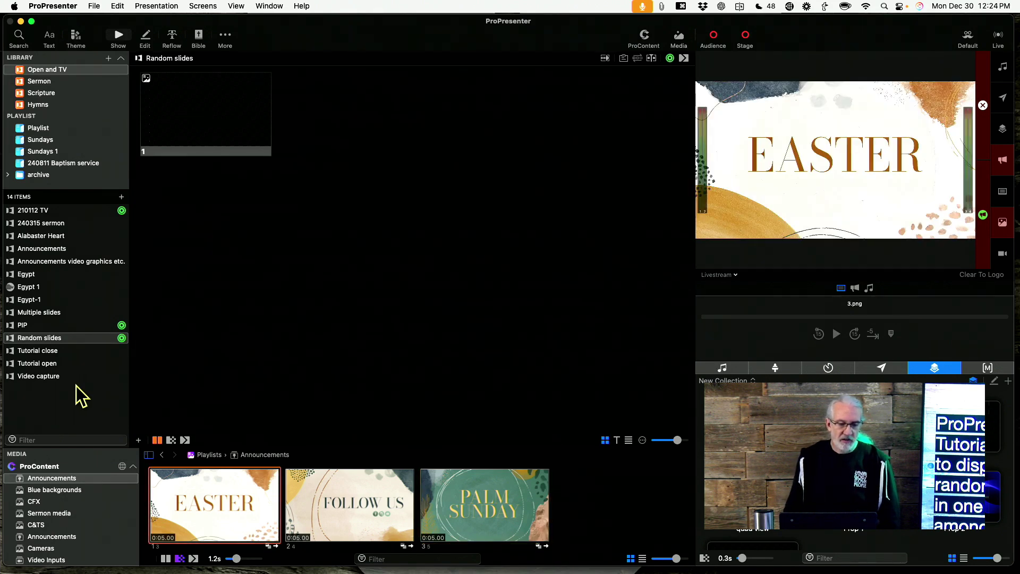
Step: Look through the Announcements and Announcements video graphics etc. presentations in the Open and TV library
left_click(88, 262)
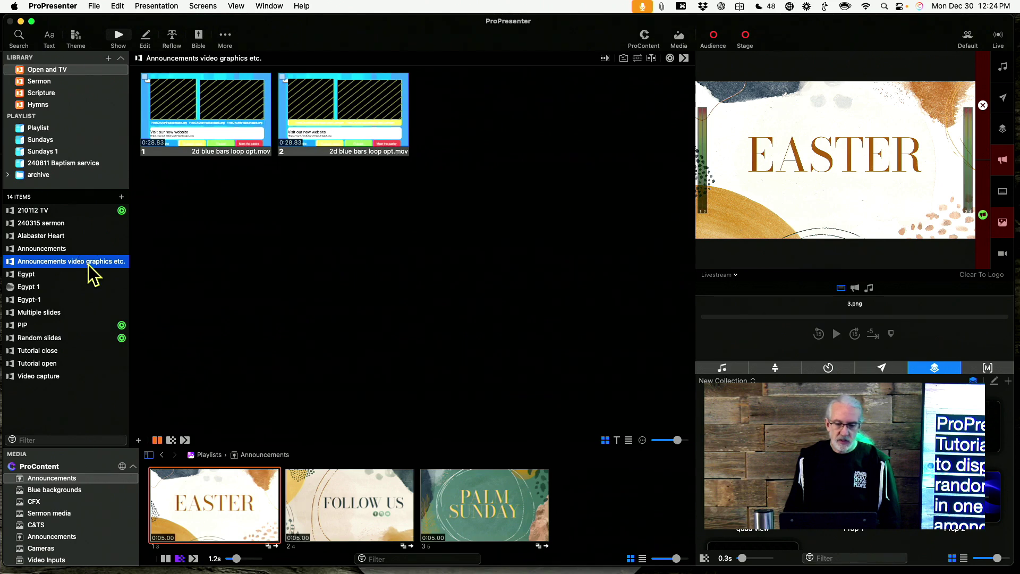
left_click(58, 249)
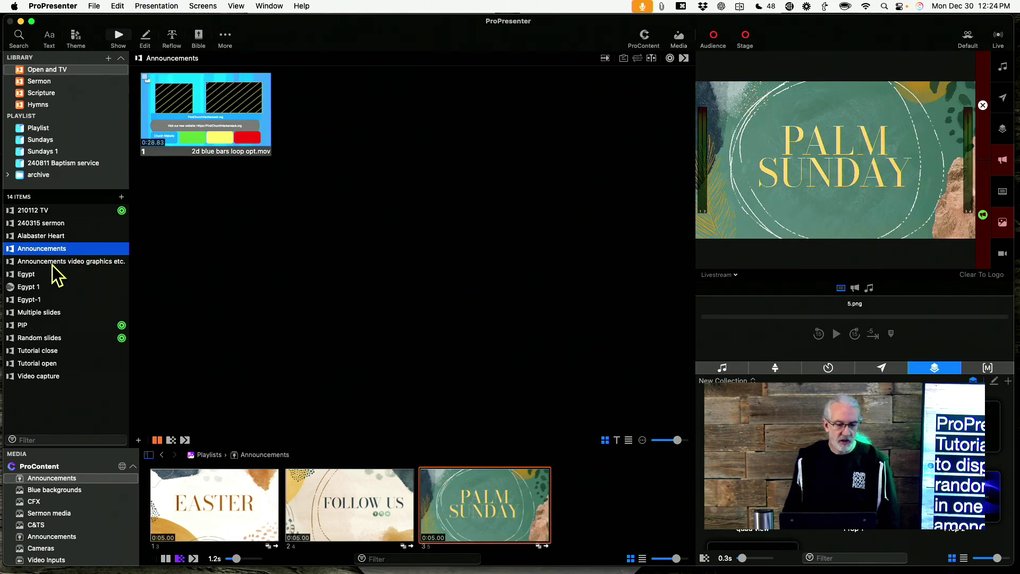
left_click(58, 262)
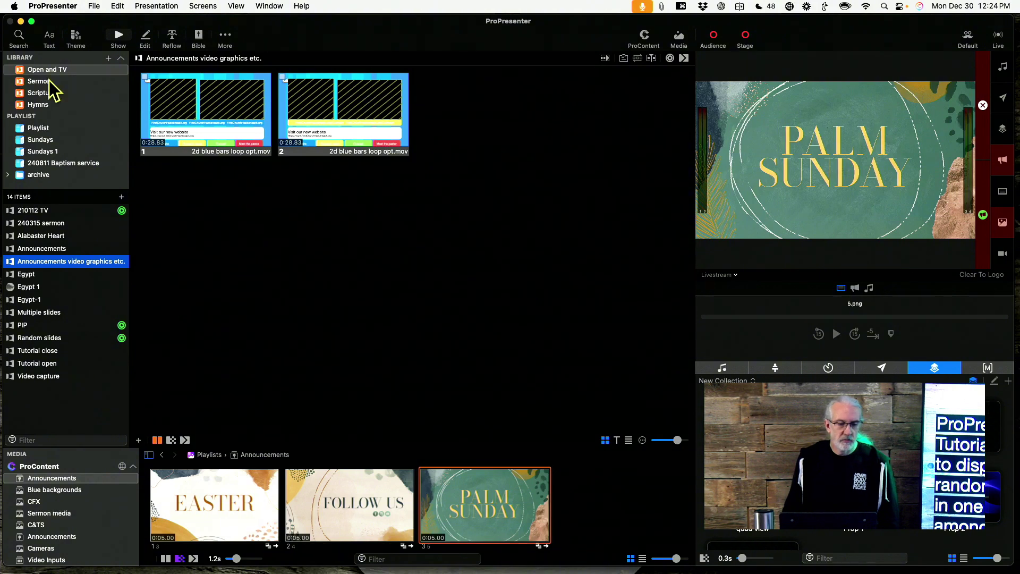
Step: Show Random slides from the playlist named Playlist, and start the Loop presentation at its first slide
left_click(42, 130)
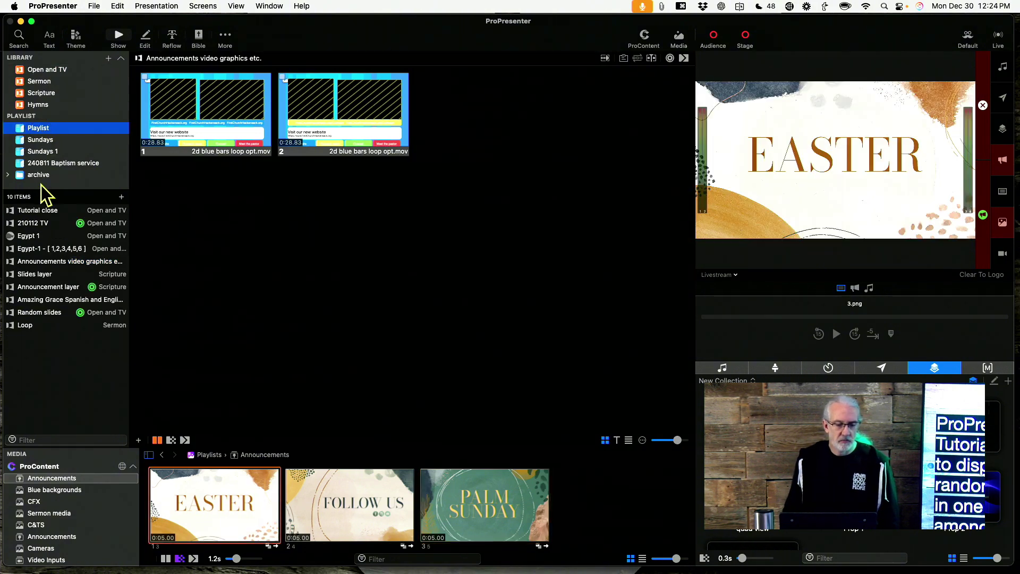
left_click(47, 262)
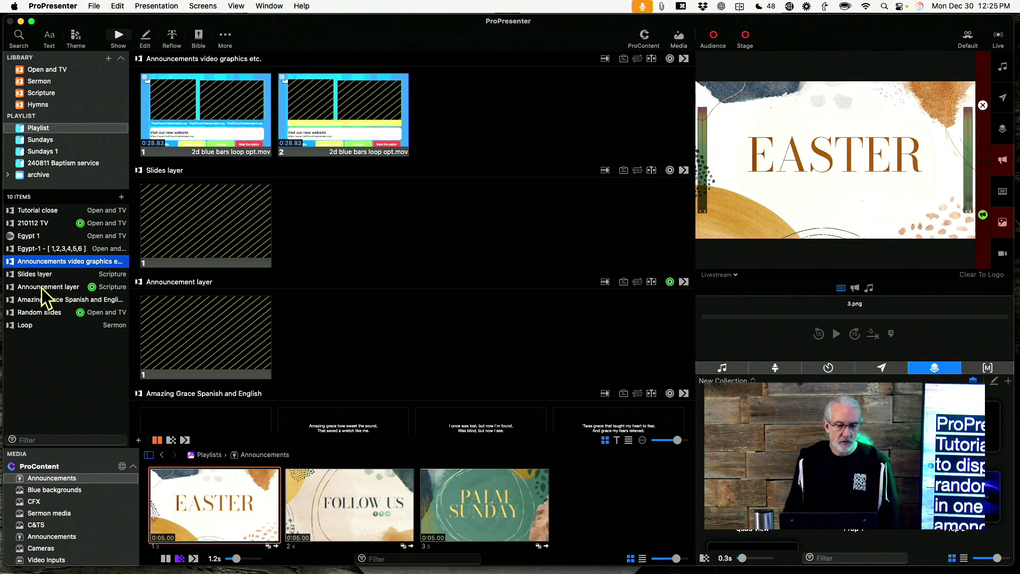
left_click(42, 288)
left_click(42, 313)
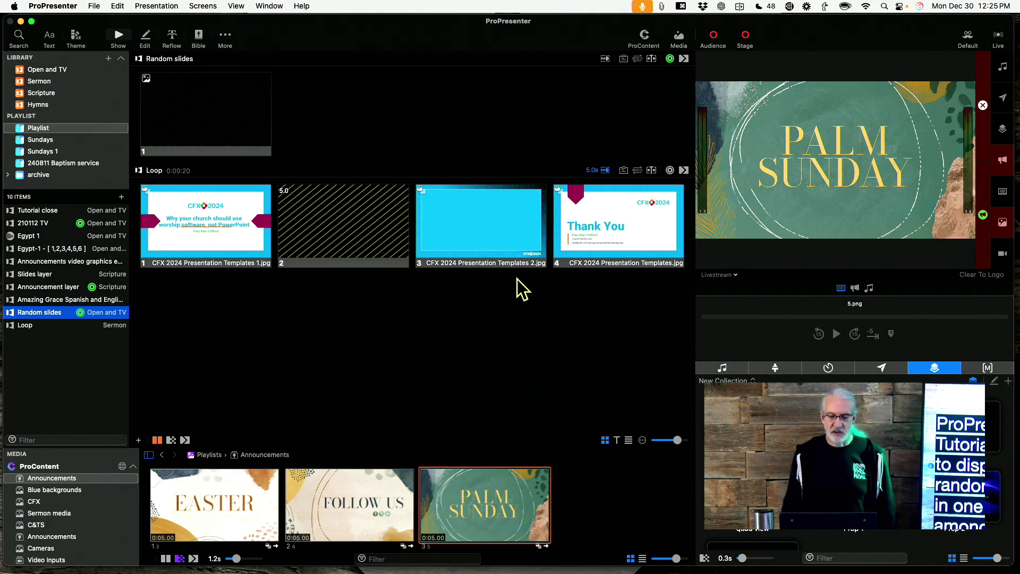
left_click(210, 245)
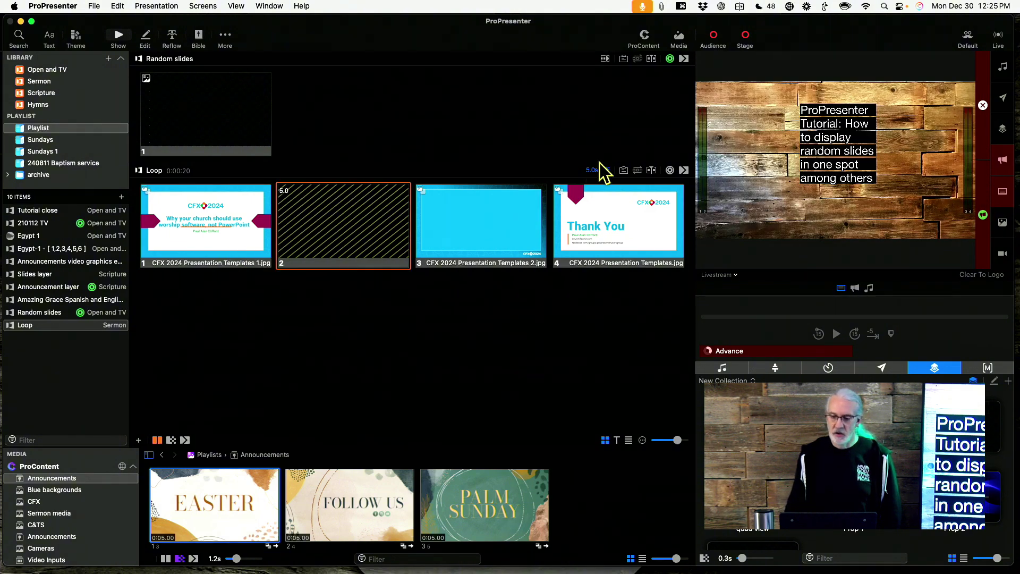
Step: Review which layers the Default look sends to each screen
left_click(968, 35)
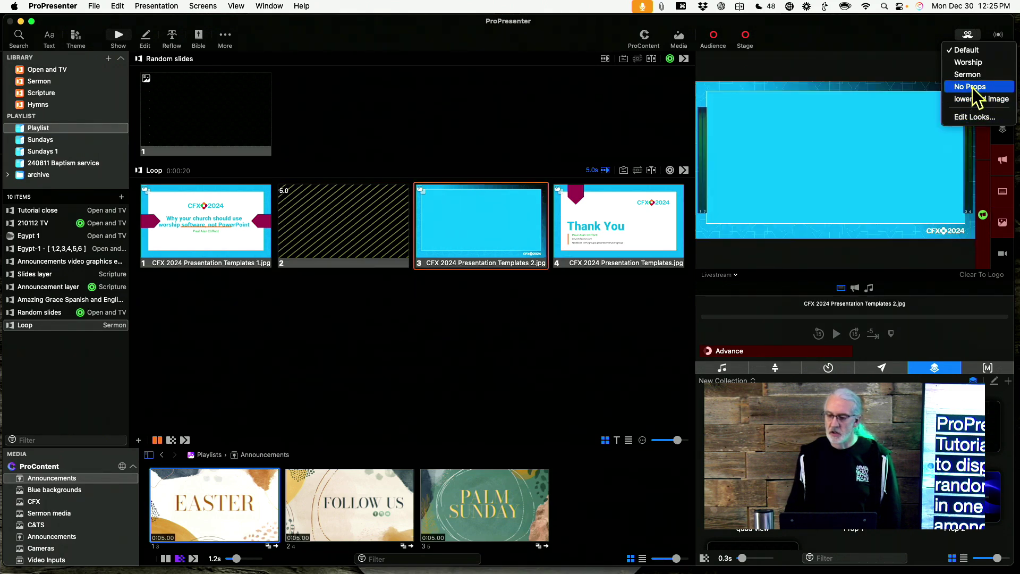
left_click(977, 128)
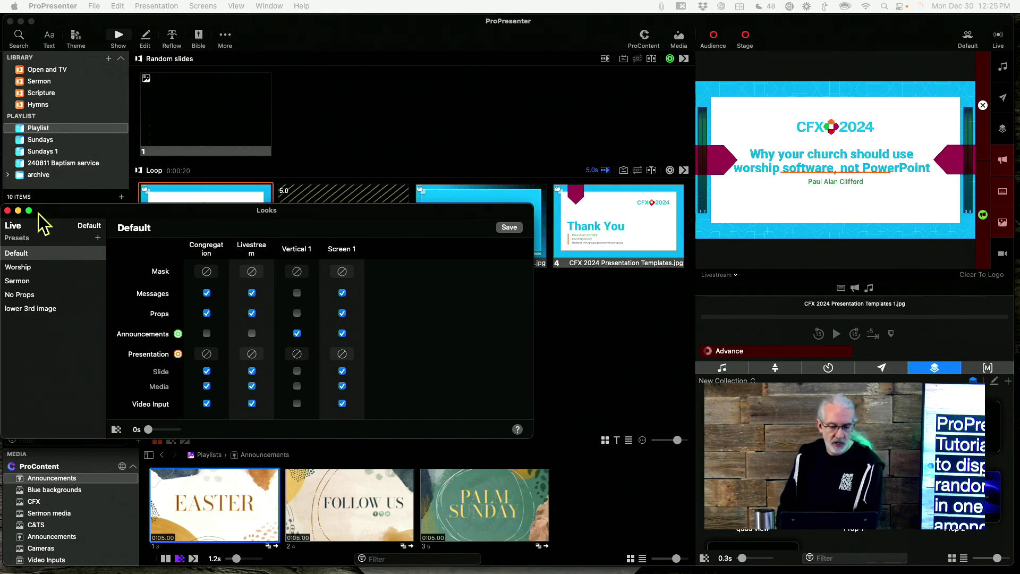
left_click(7, 211)
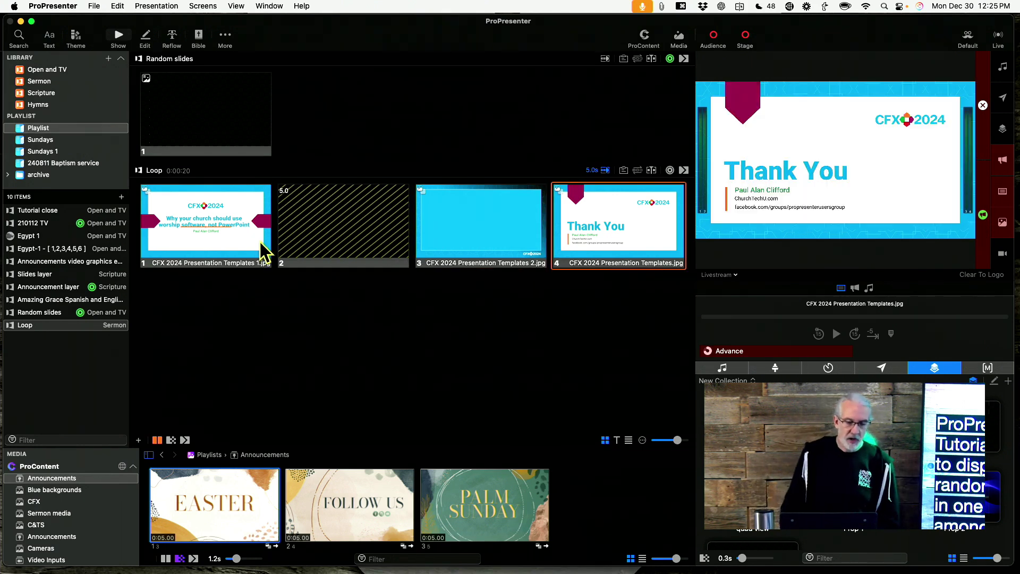
Step: Trigger the Random slides slide on the announcement layer and restart the Loop presentation at its first slide
left_click(54, 315)
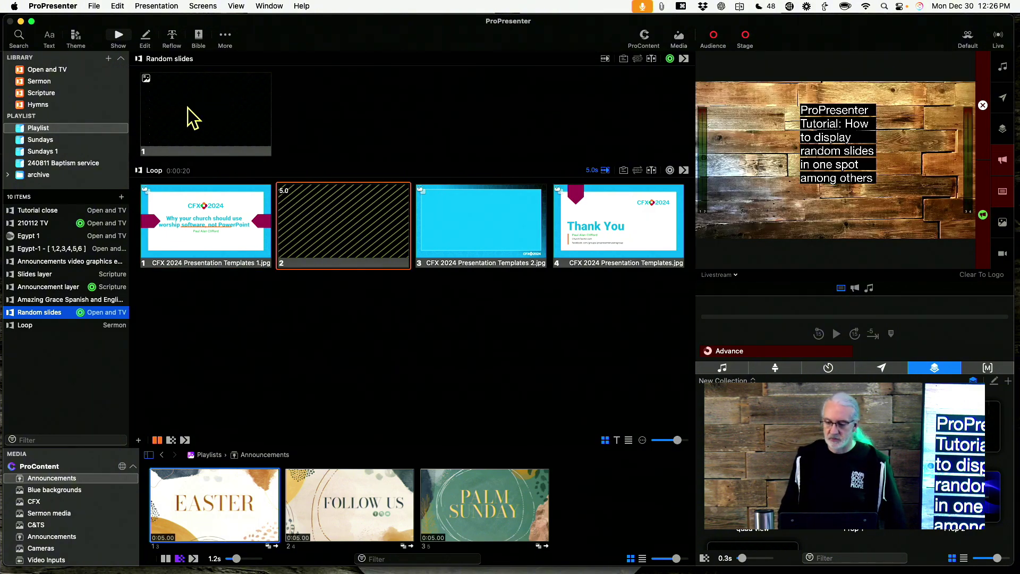
left_click(188, 108)
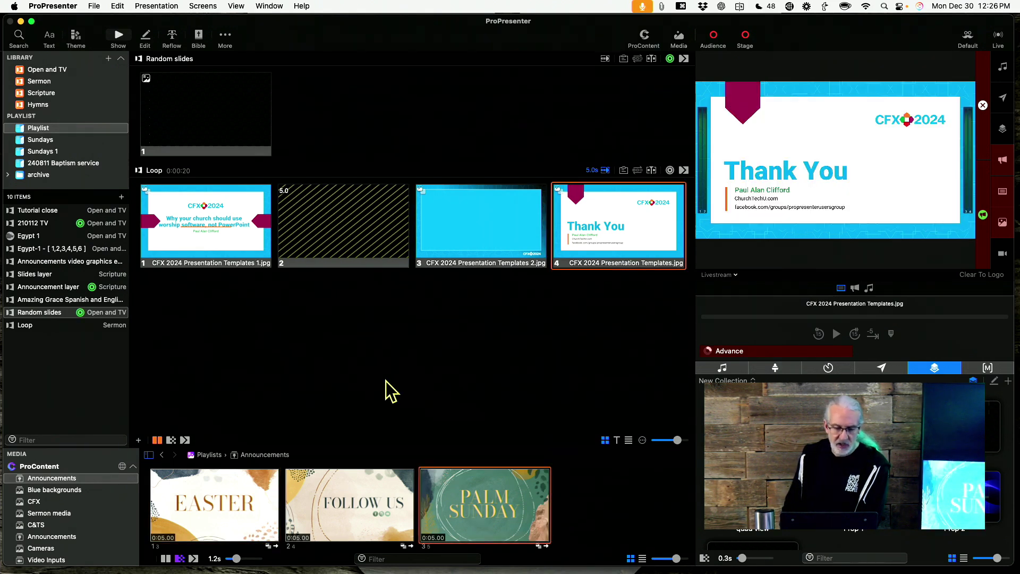
left_click(218, 250)
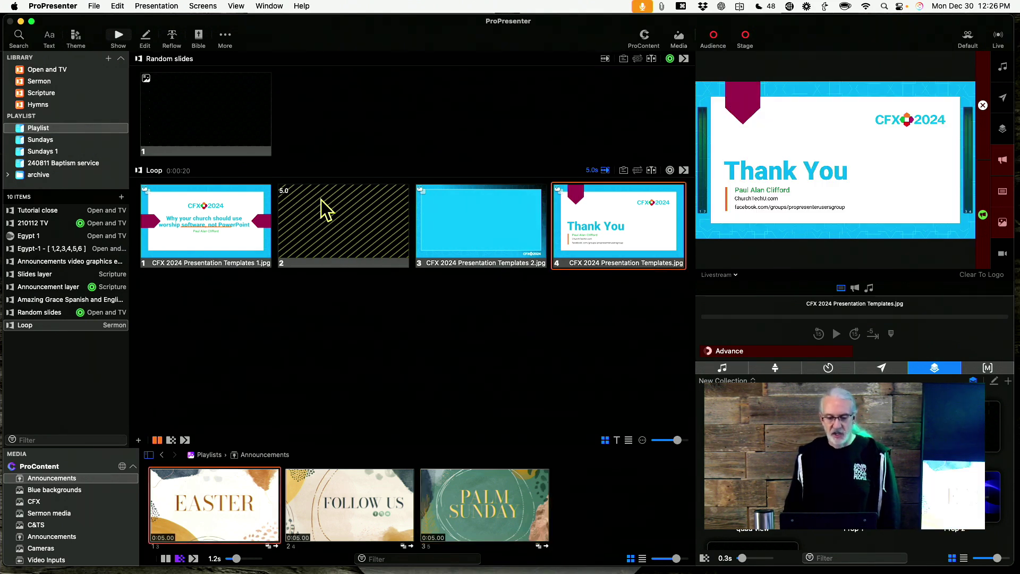
right_click(344, 218)
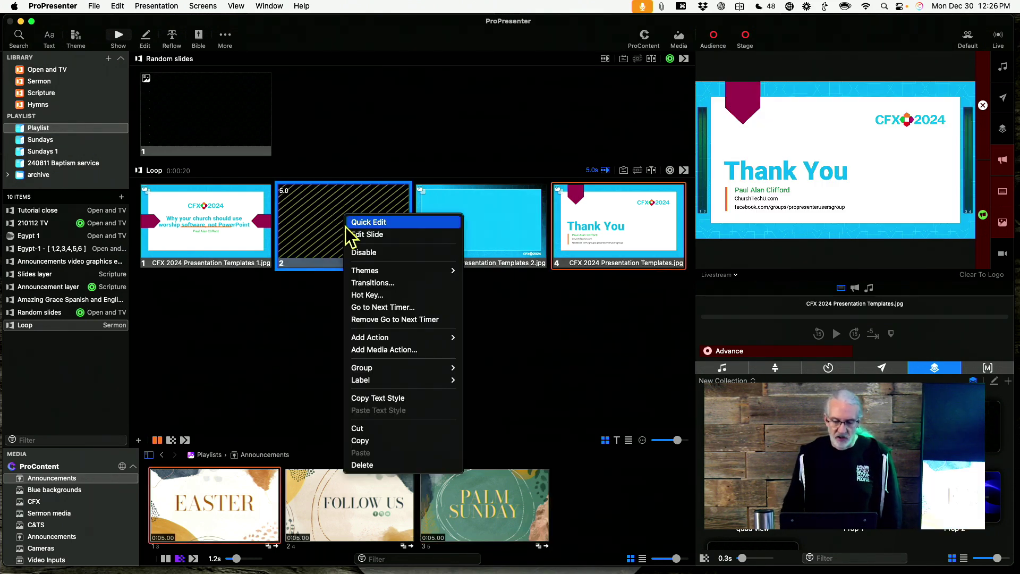
mouse_move(352, 274)
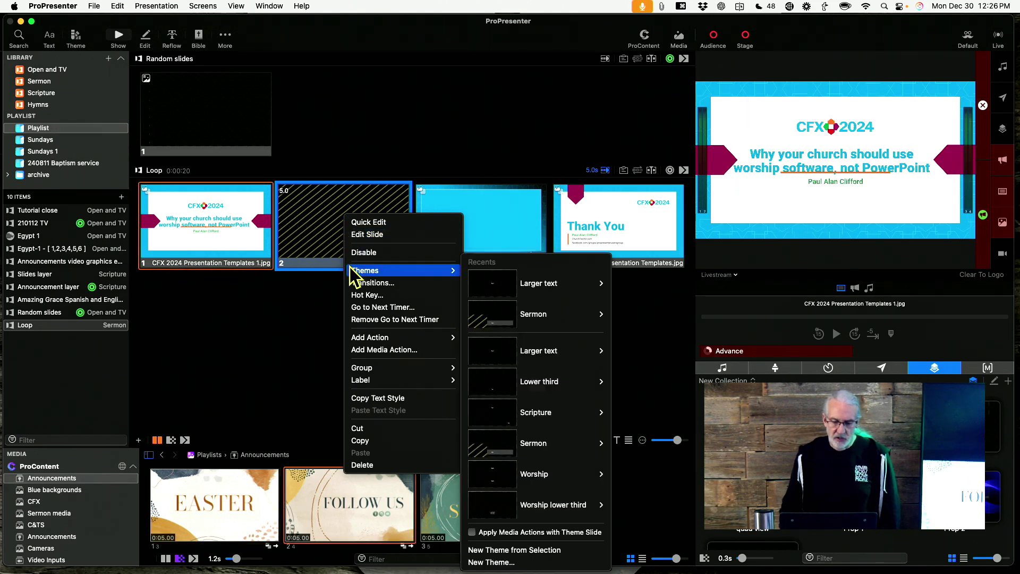
mouse_move(372, 343)
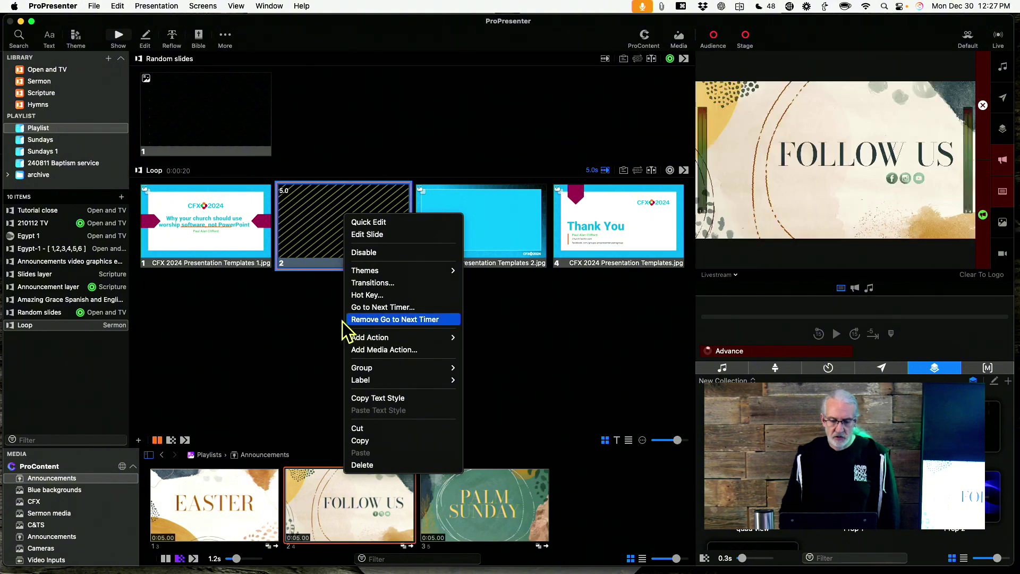
left_click(302, 324)
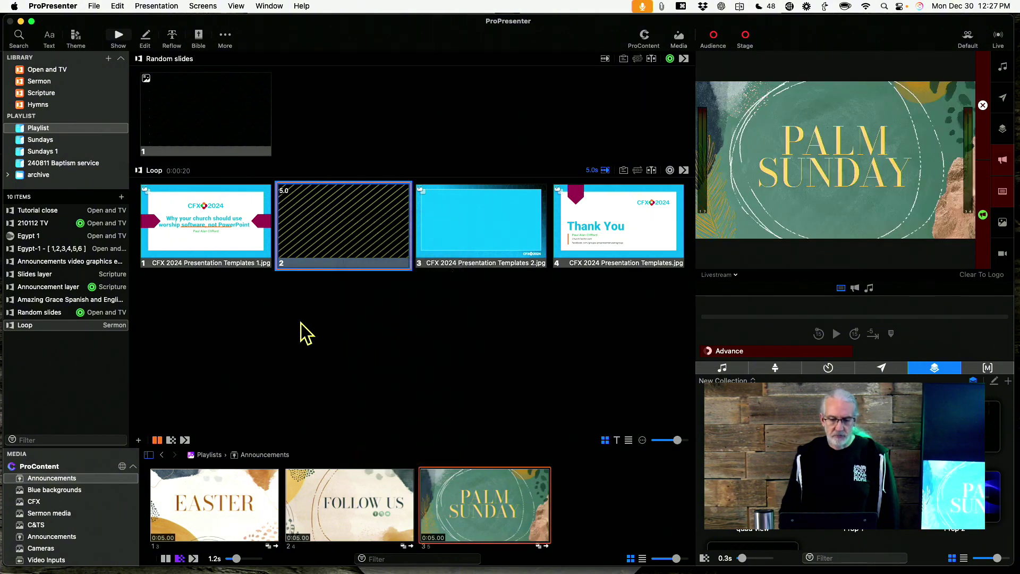
Step: Open Loop's second slide for editing and inspect the fill properties of its full-slide Screen 1 object
left_click(336, 221)
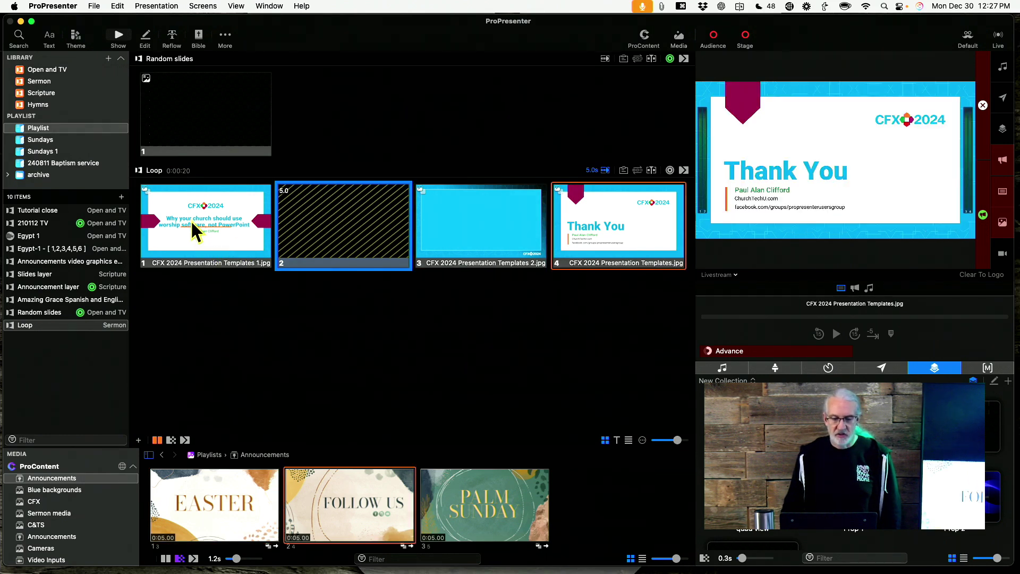
right_click(336, 230)
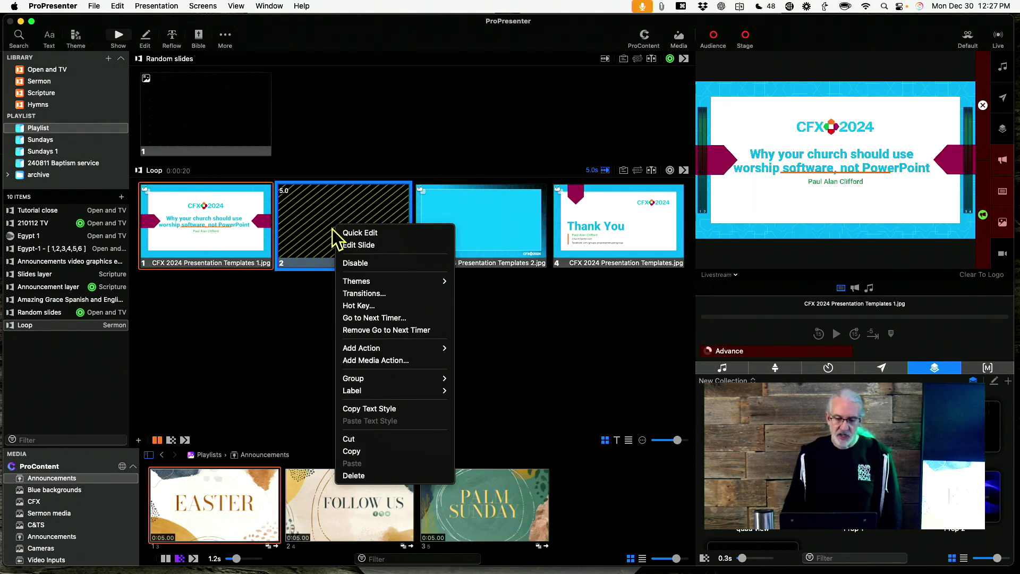
left_click(353, 246)
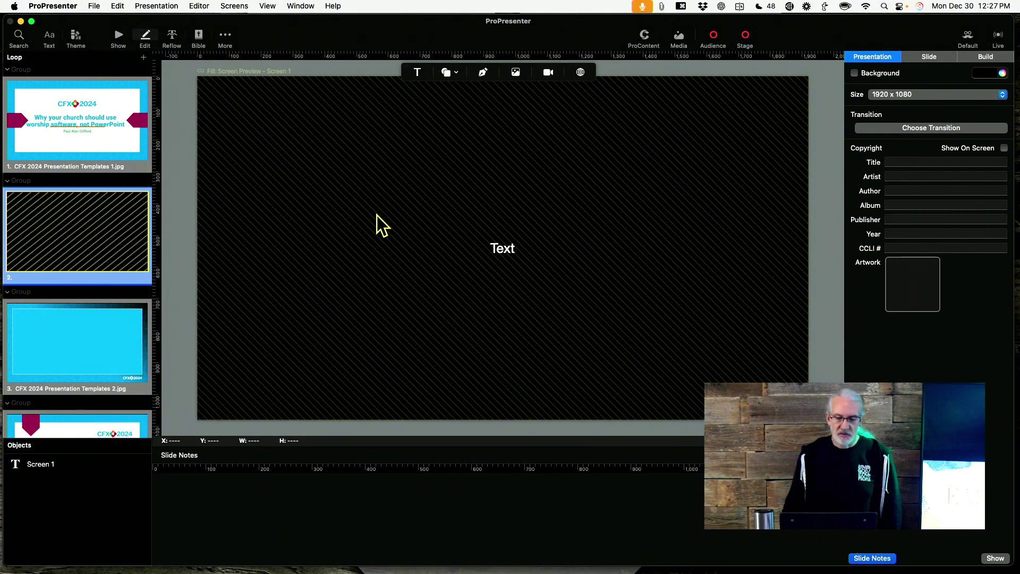
left_click(377, 215)
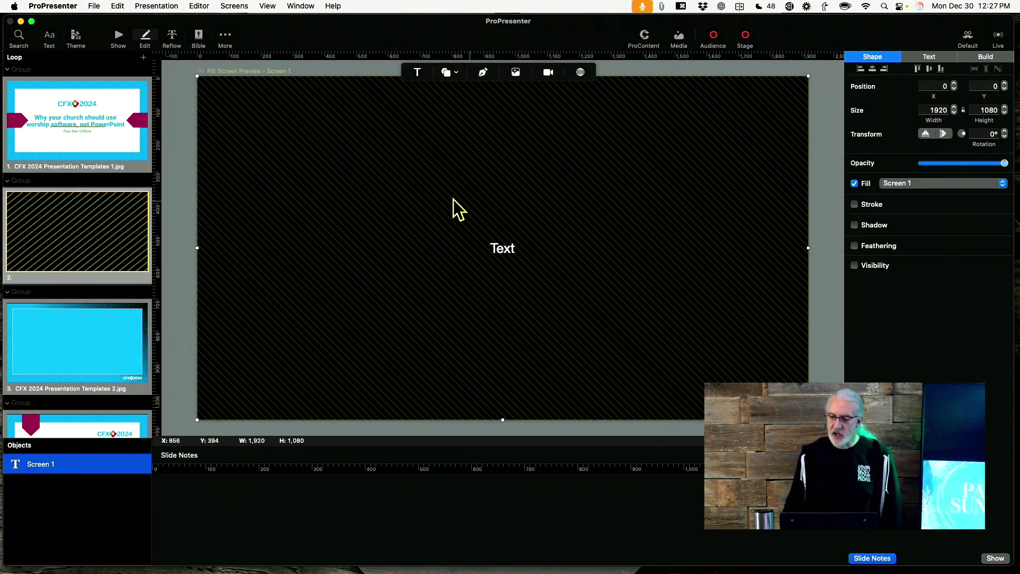
Step: Review the Screen Preview sources available for the full-slide object's fill, keeping Screen 1 as the fill
left_click(936, 183)
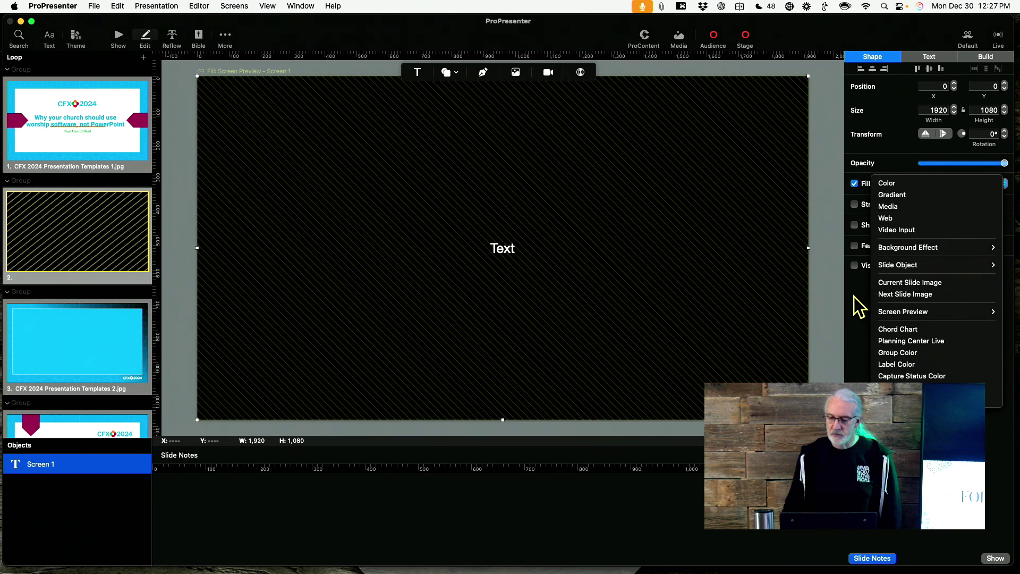
mouse_move(903, 309)
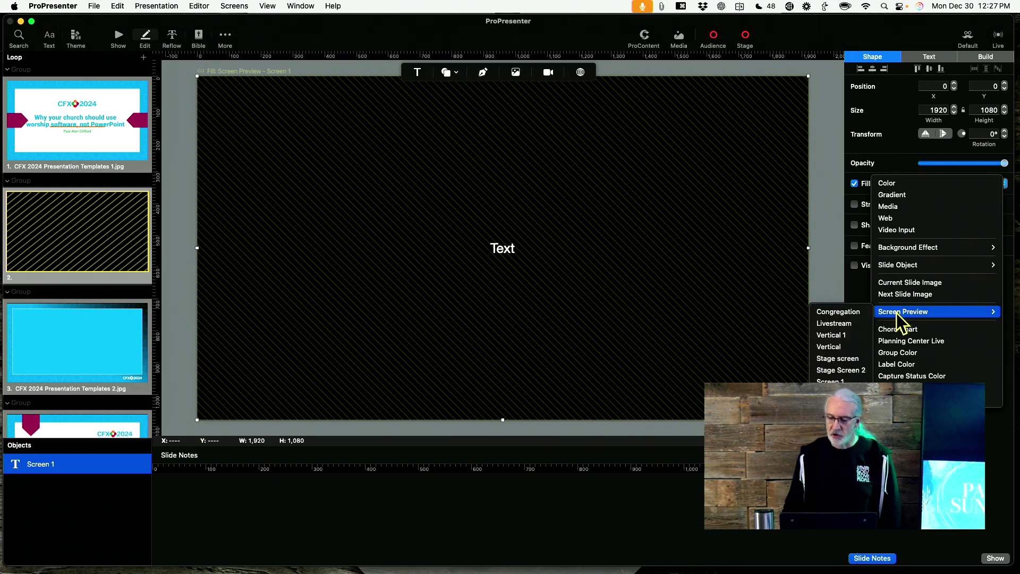
left_click(850, 285)
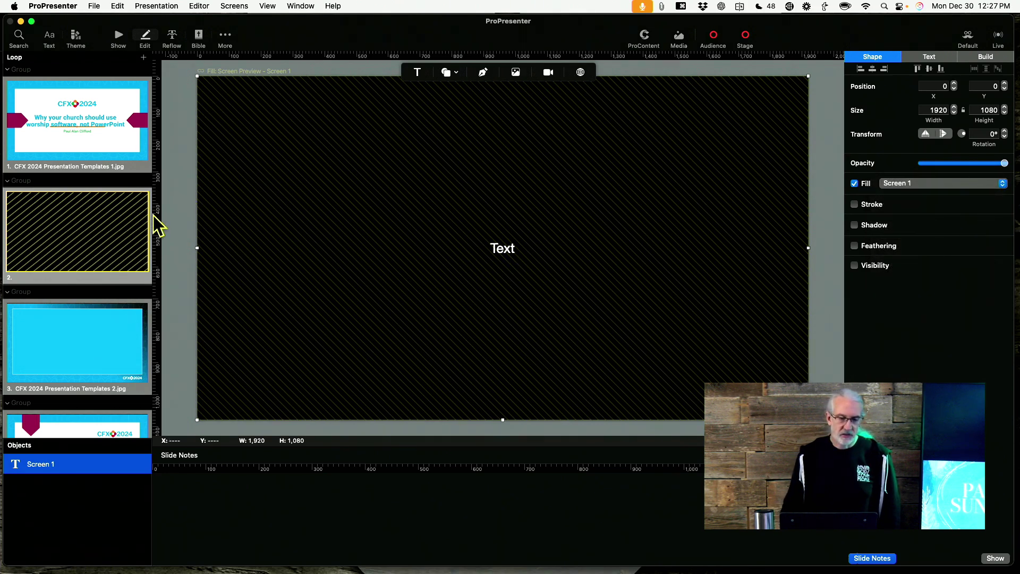
Step: Return to the show view, run the Loop presentation from its second slide, and clear all output layers
left_click(118, 36)
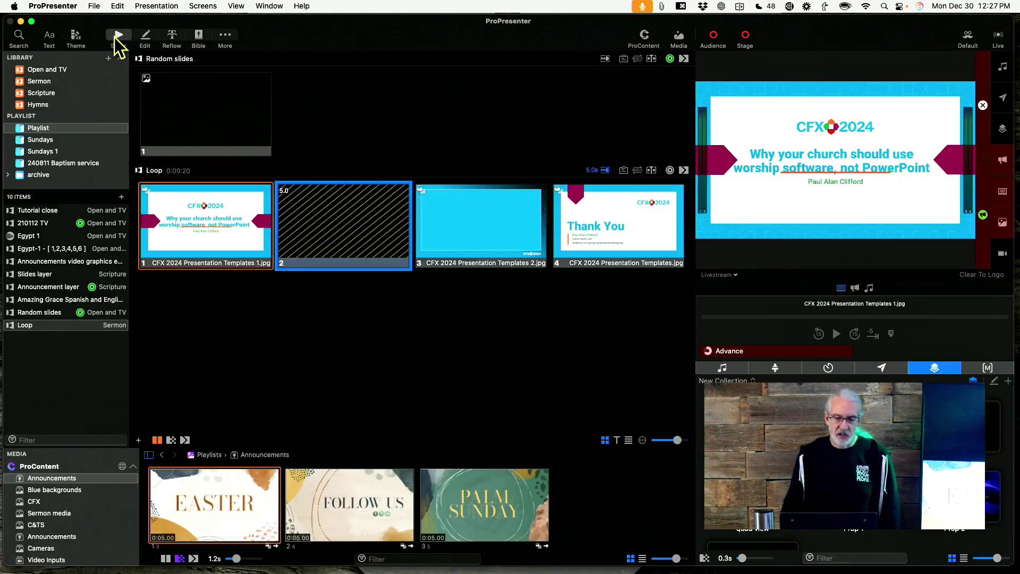
left_click(320, 237)
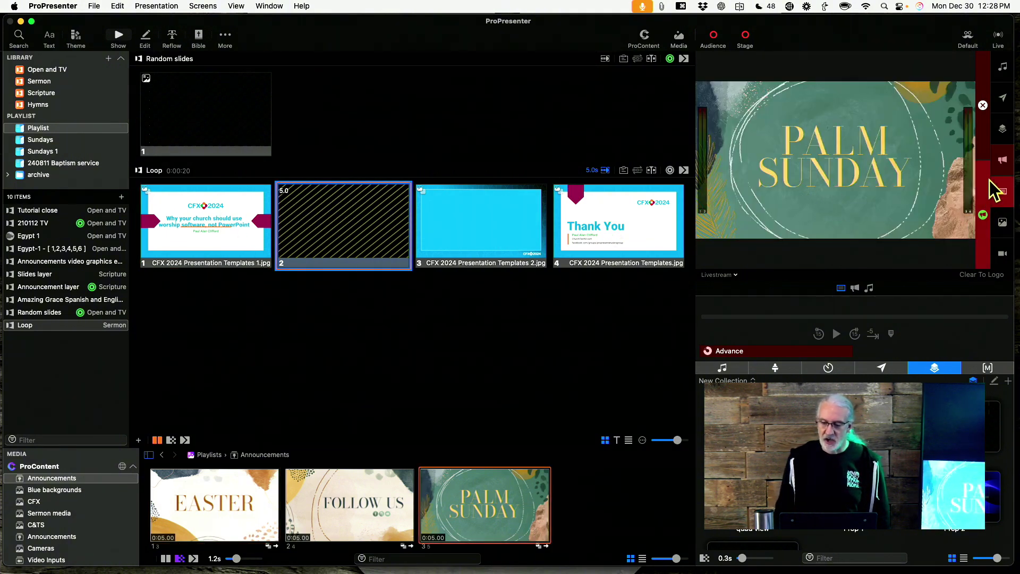
key("F1")
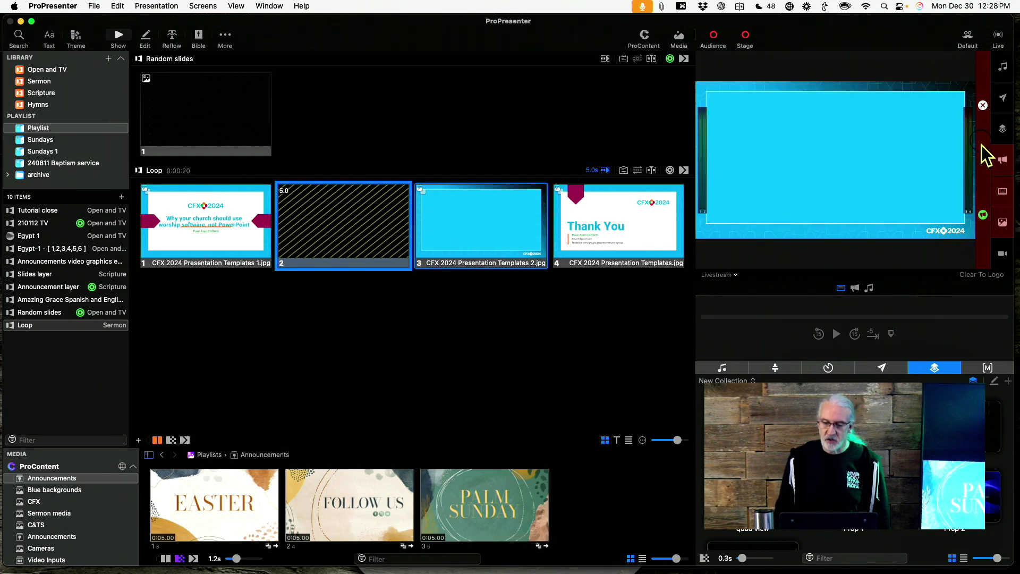